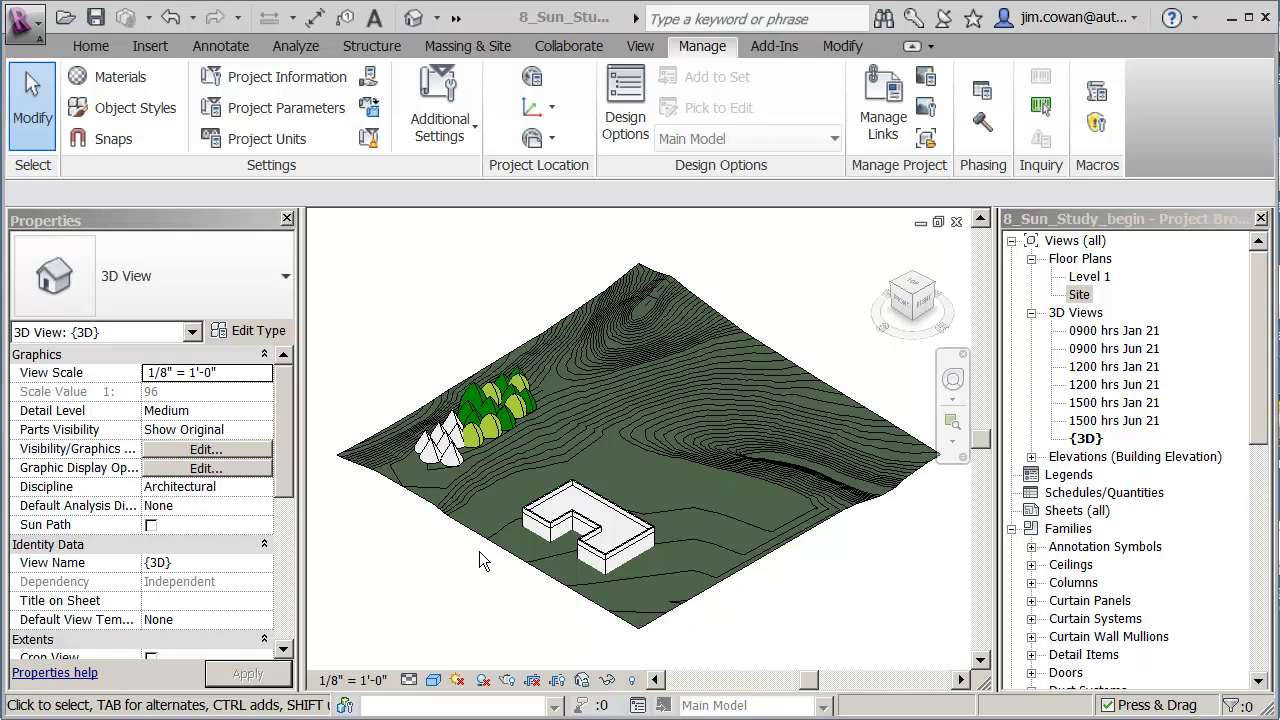
- Toggle the view's shadows off and on, leaving them on, and bring up the Sun Path choices
click(487, 683)
click(483, 680)
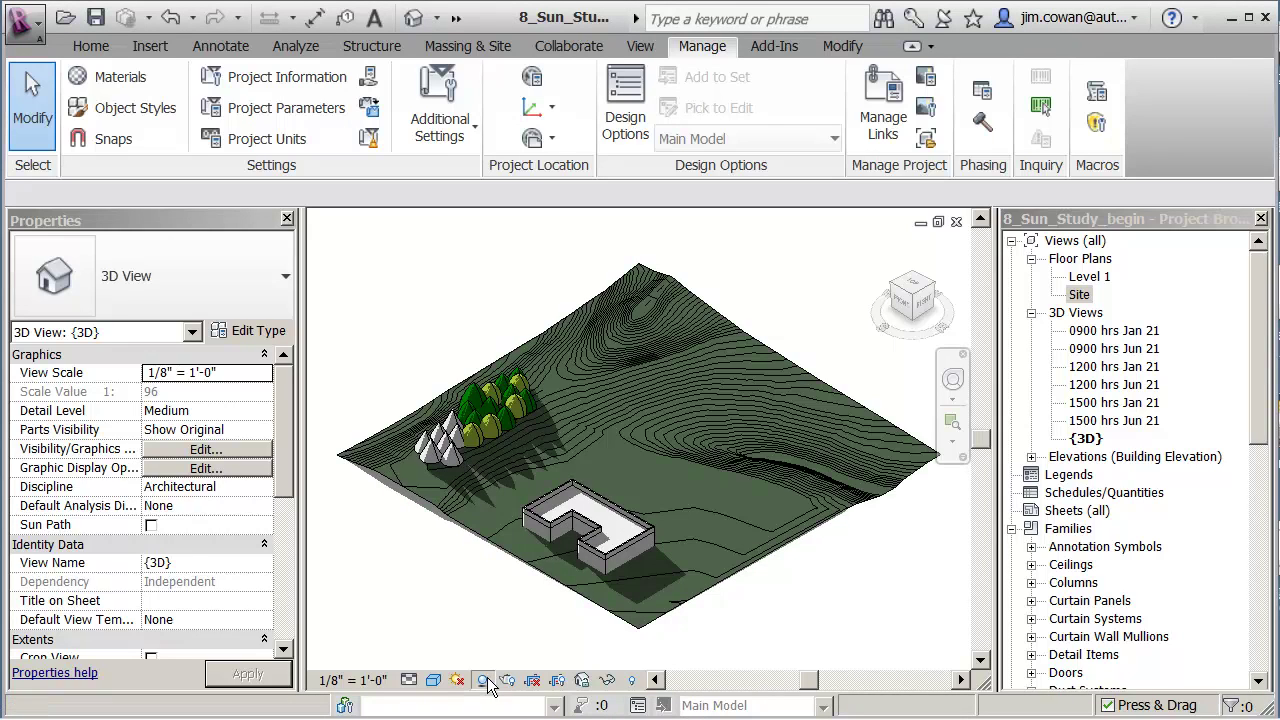
click(484, 681)
click(485, 681)
click(484, 681)
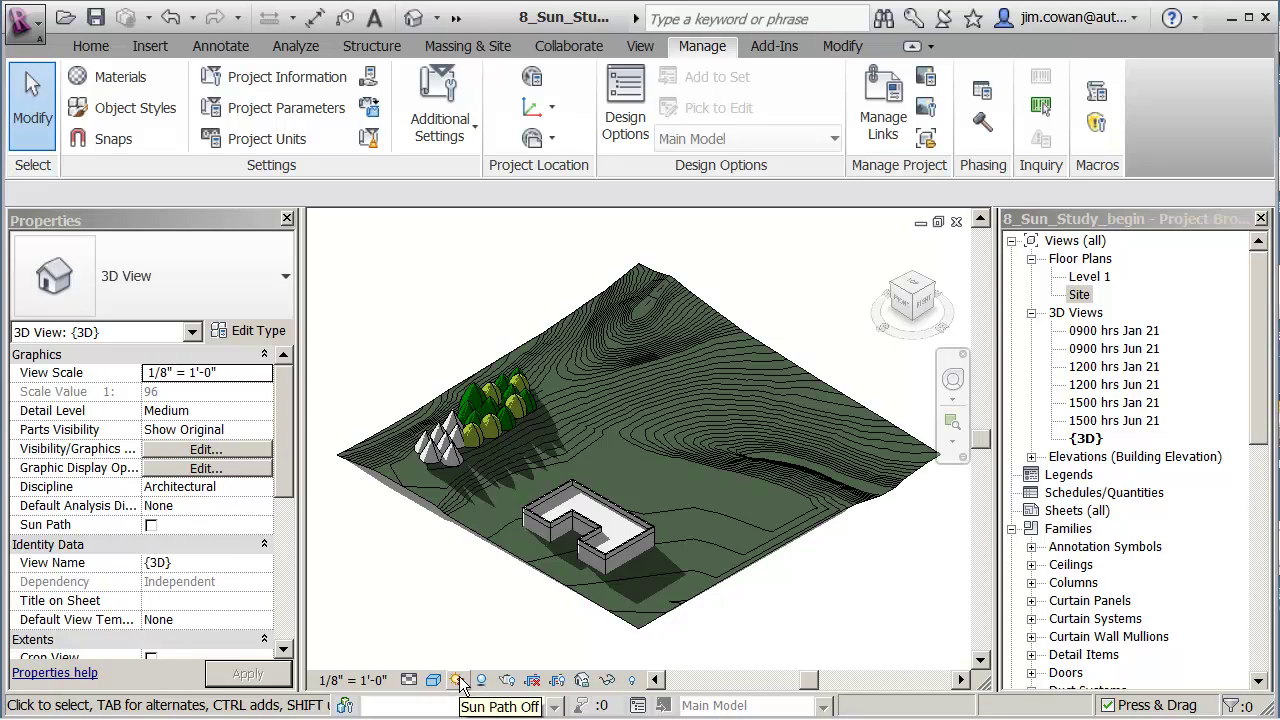
click(458, 680)
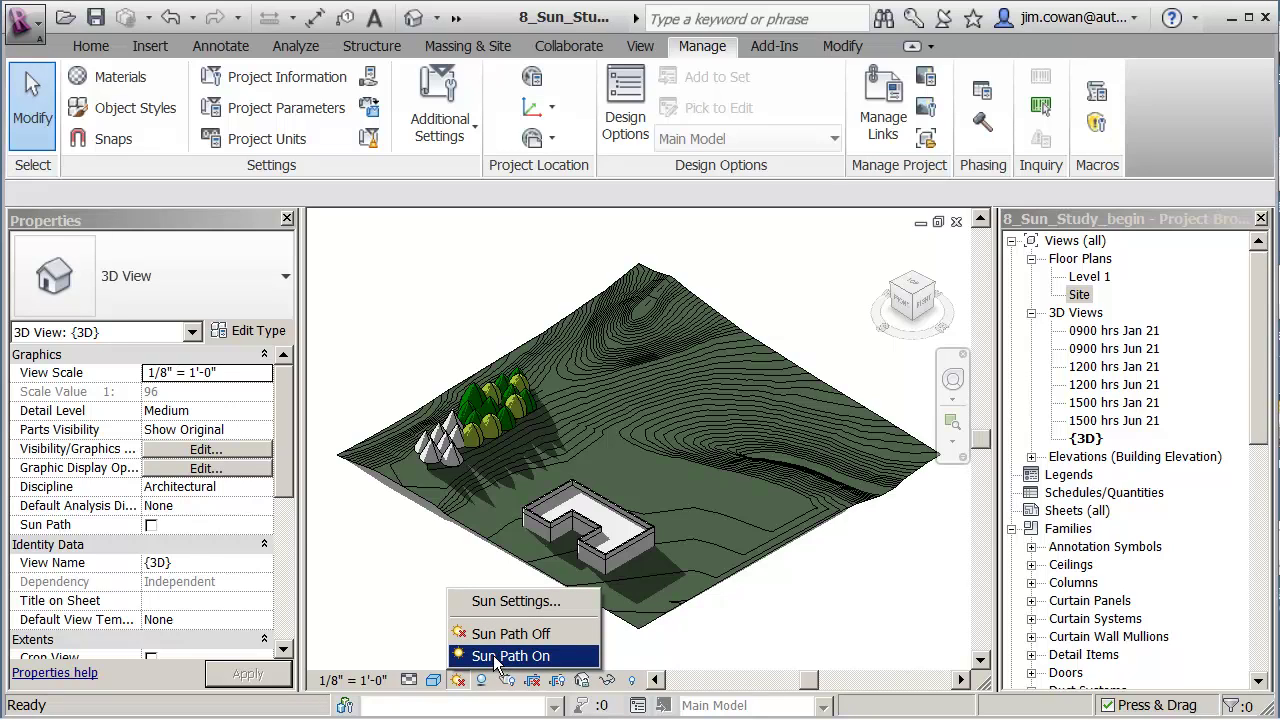
- Turn Sun Path on and pan the view so the whole sun arc and compass ring fit
click(496, 658)
middle_drag(469, 549, 545, 549)
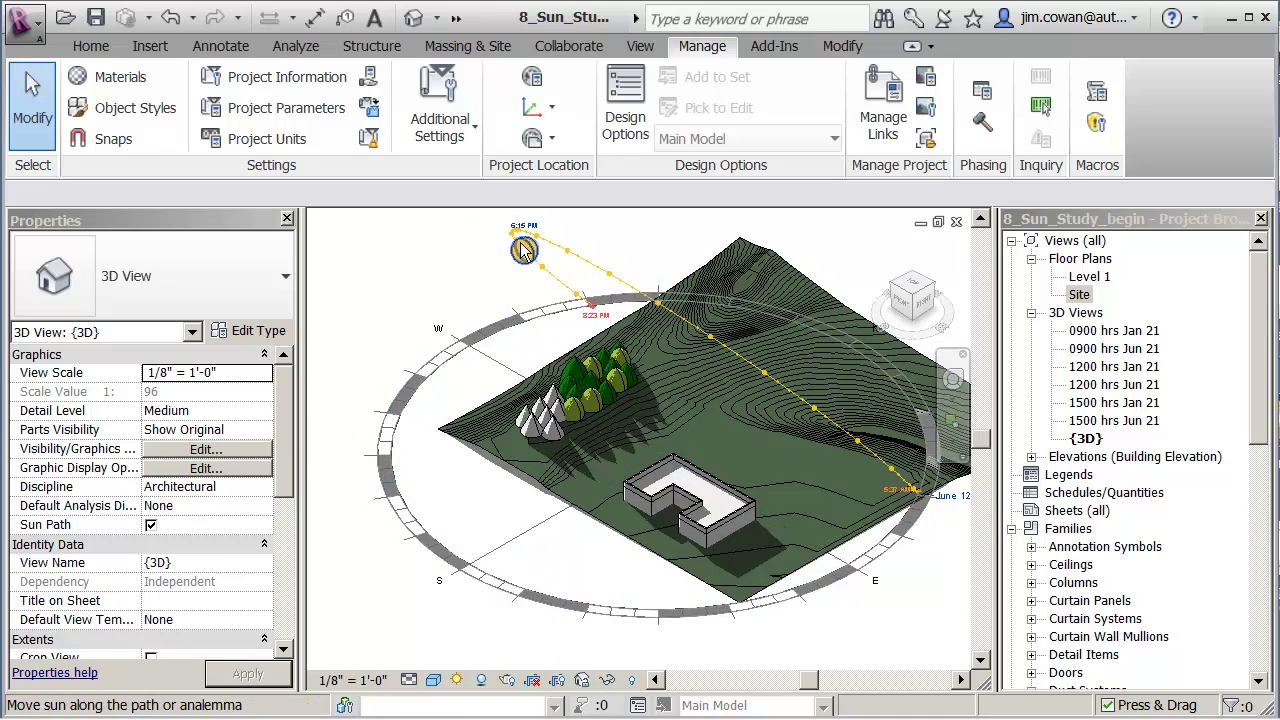
click(522, 249)
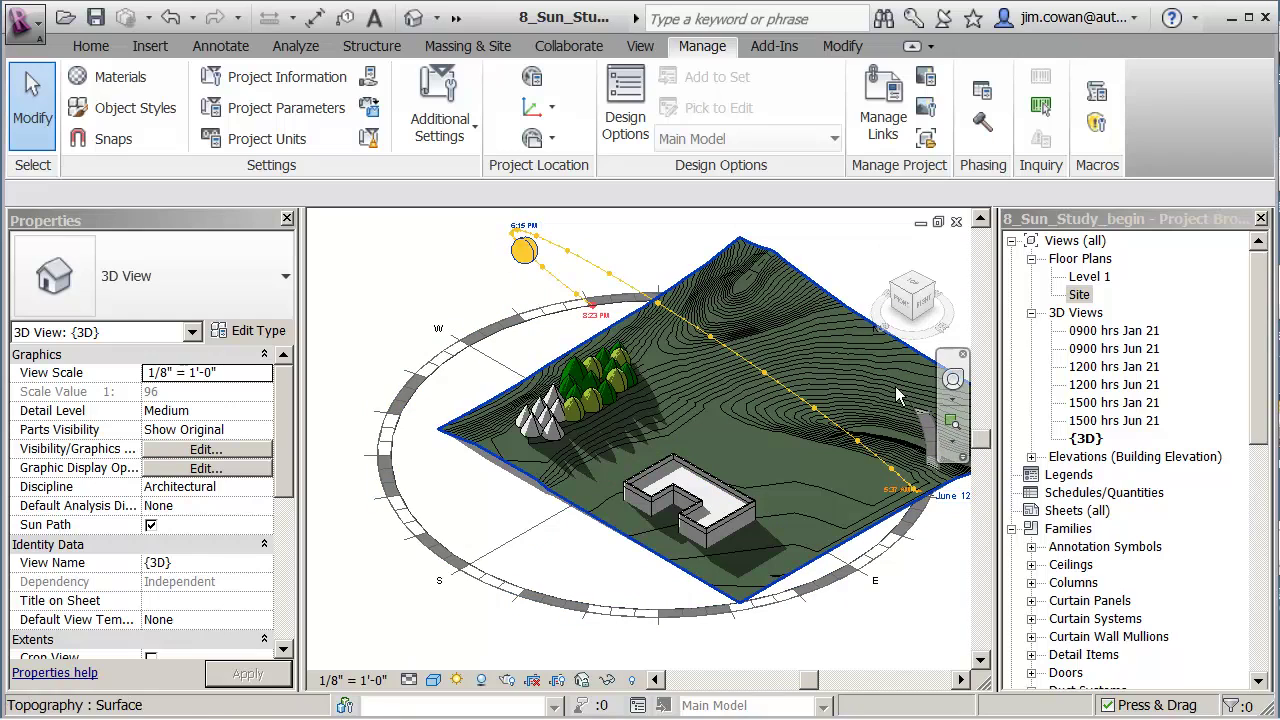
middle_drag(354, 177, 427, 267)
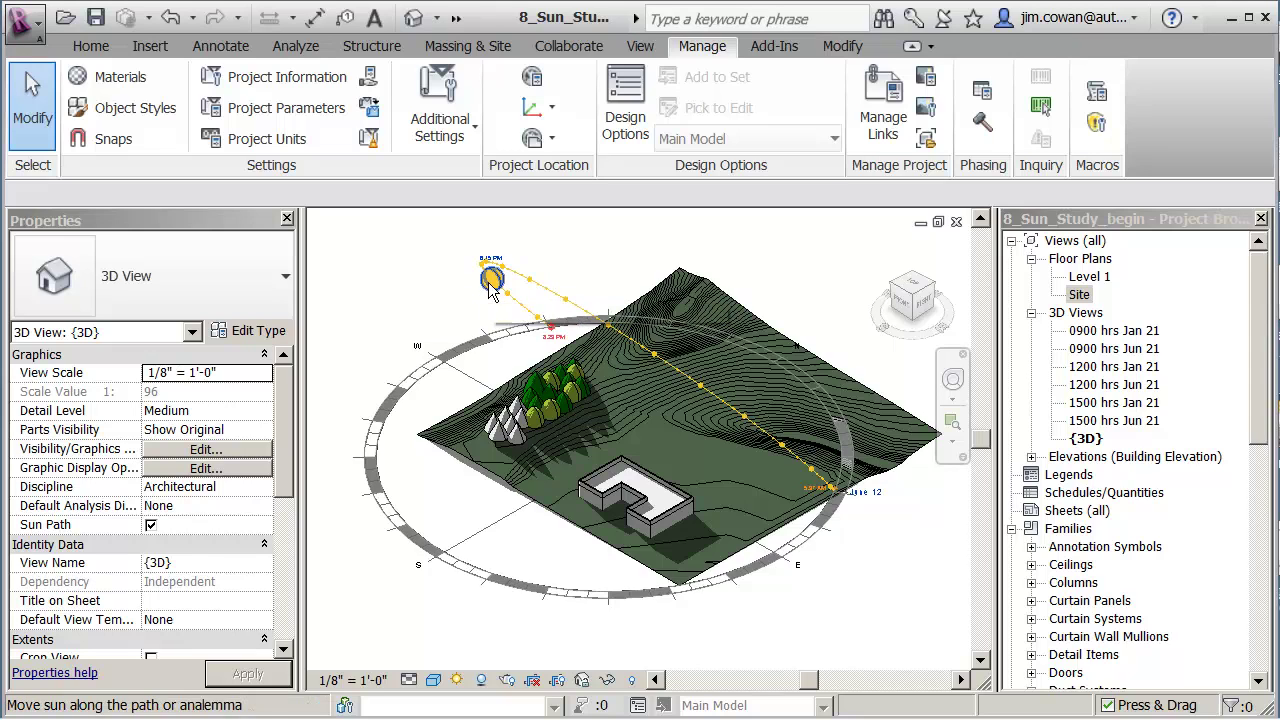
- Select the sun and drag it back and forth along its daily path to try different times
click(488, 280)
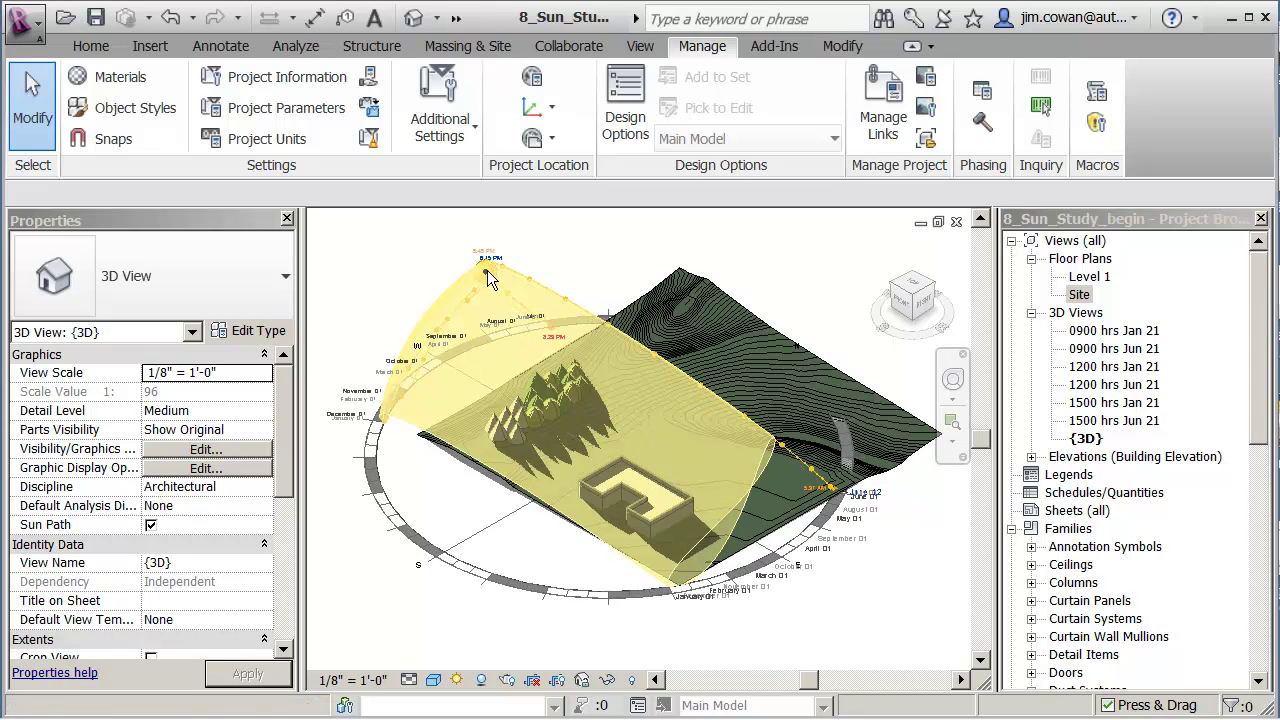
drag(570, 308, 654, 366)
drag(697, 412, 615, 333)
mouse_move(565, 299)
mouse_down()
mouse_move(536, 290)
mouse_move(437, 393)
mouse_move(413, 458)
mouse_up()
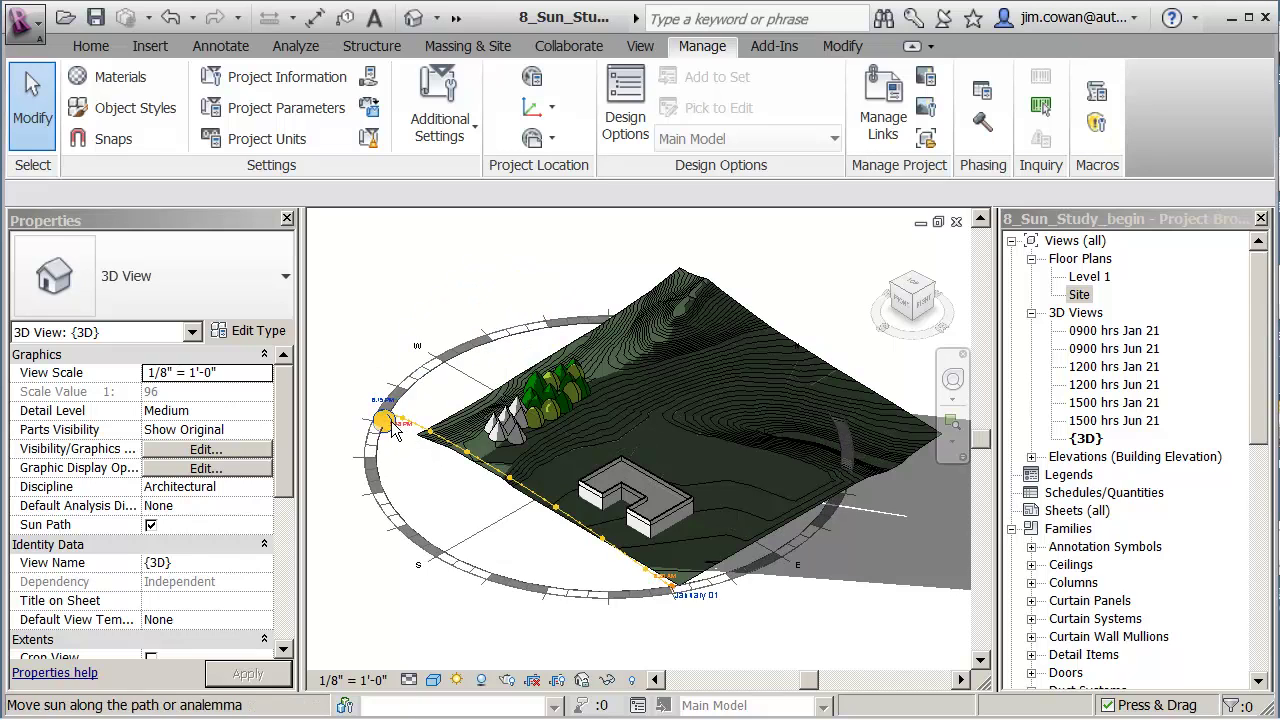
mouse_move(392, 421)
mouse_down()
mouse_move(452, 370)
mouse_move(545, 326)
mouse_up()
key(Escape)
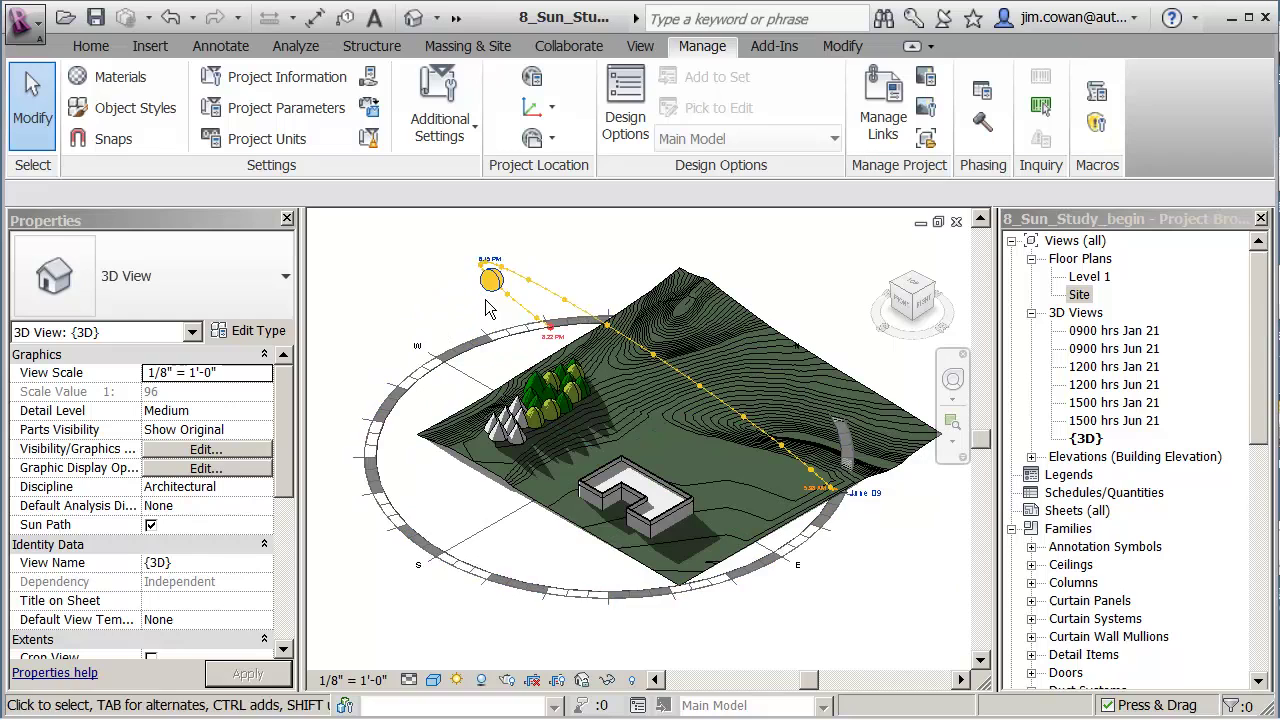
- Drag the sun to 1:30 PM on June 09 and orbit the view lower
drag(493, 287, 489, 282)
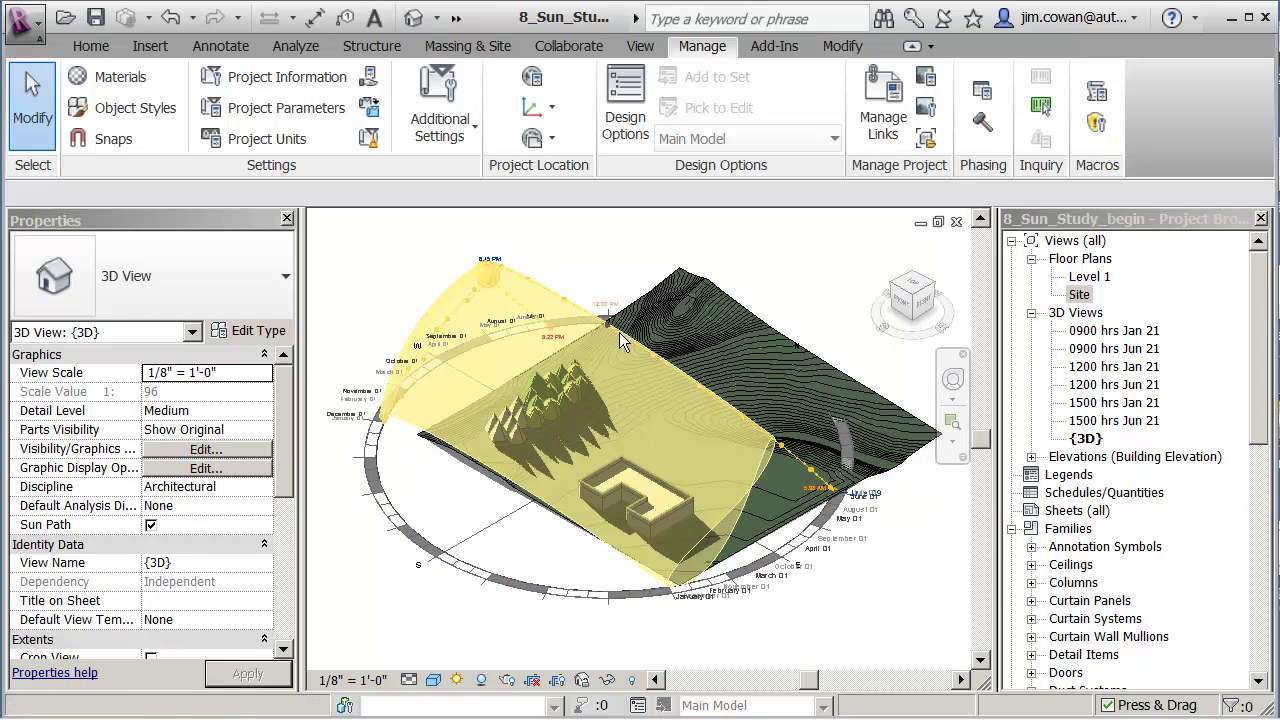
drag(678, 380, 699, 397)
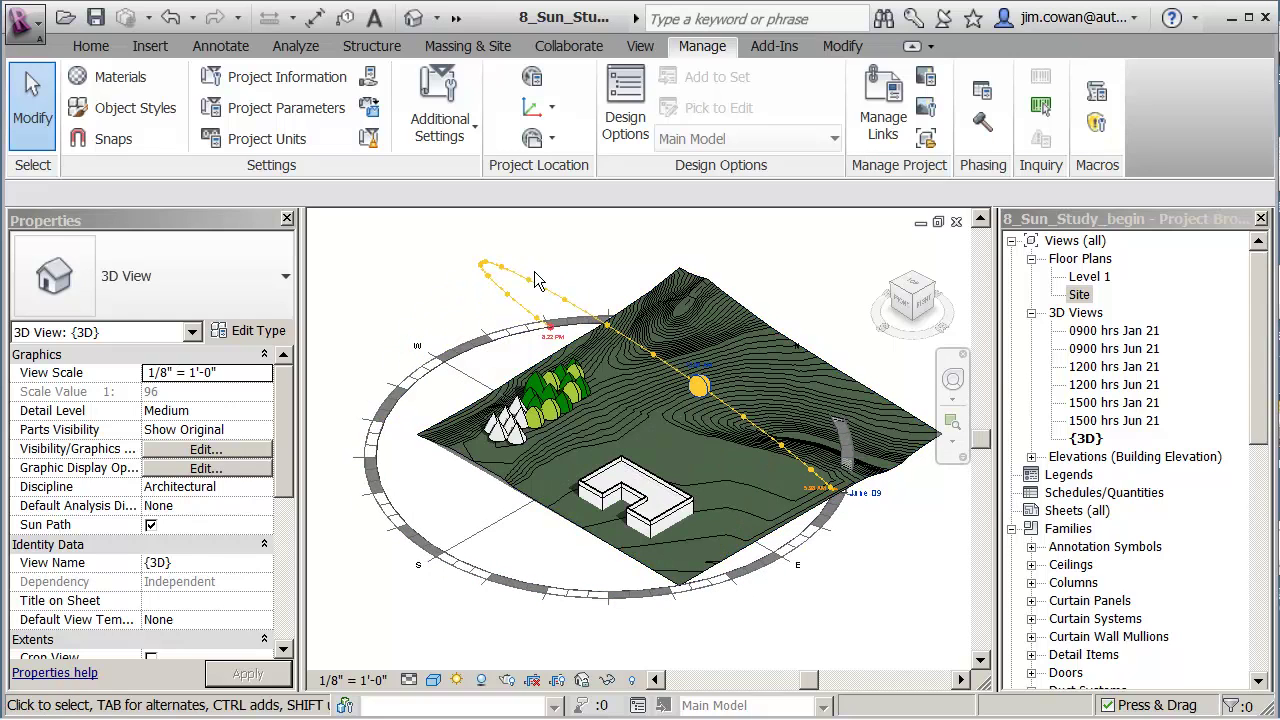
middle_drag(586, 277, 563, 268)
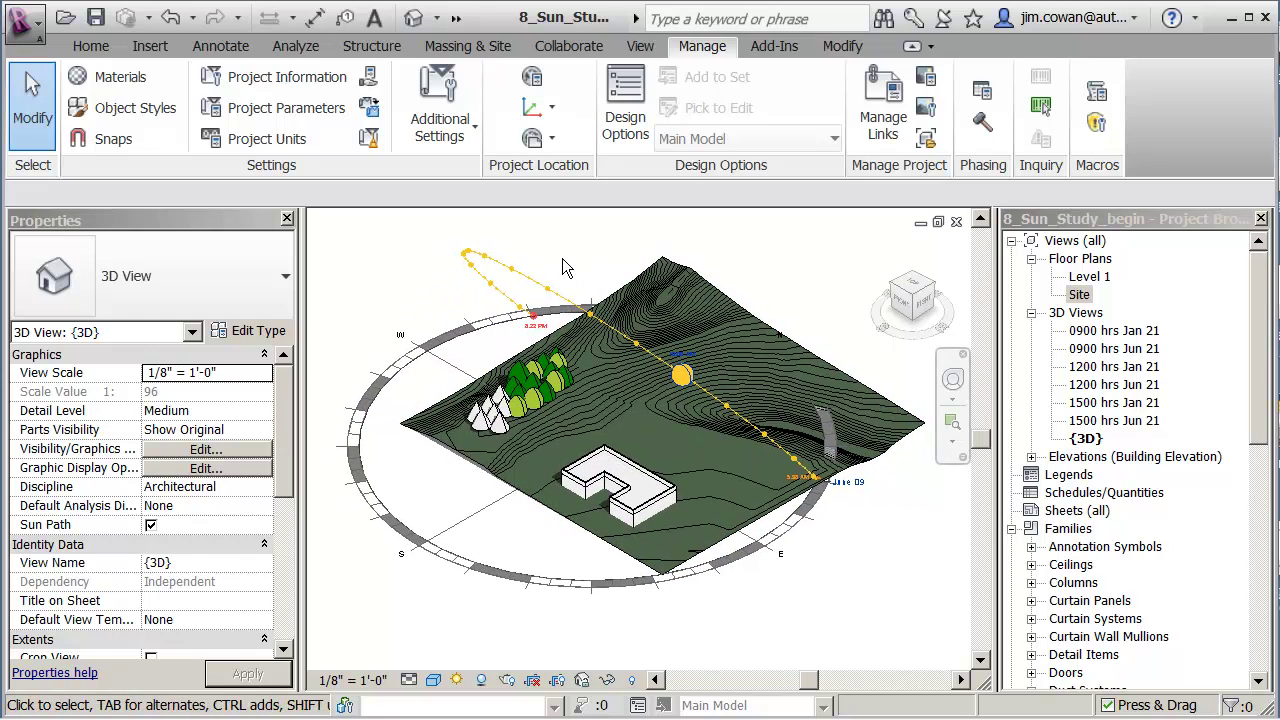
drag(683, 377, 595, 337)
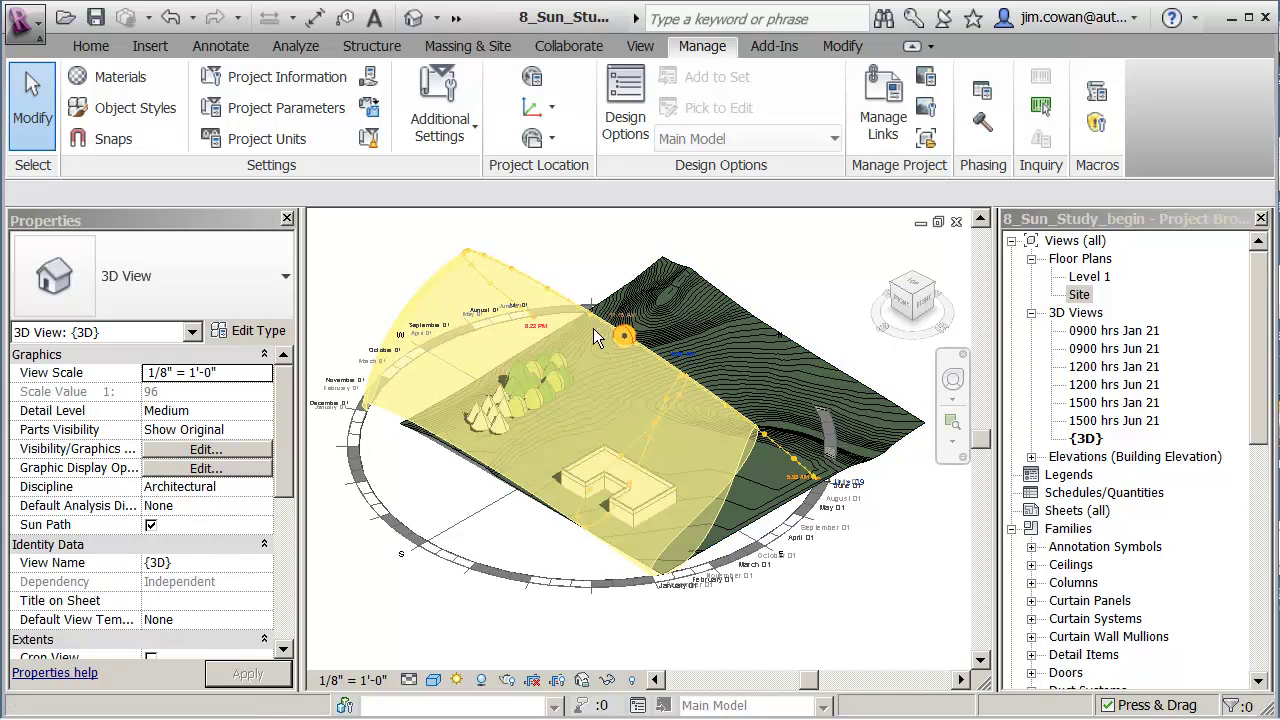
drag(522, 290, 514, 306)
shift+middle_drag(553, 490, 587, 363)
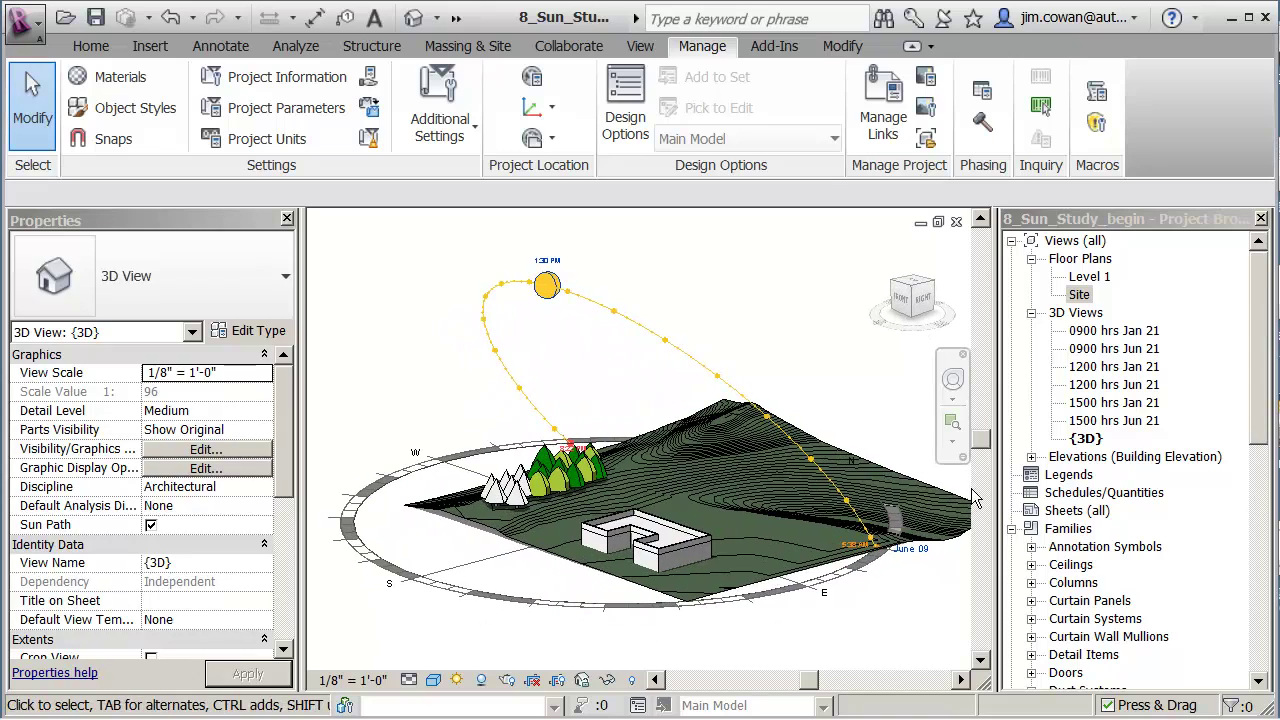
- Set the sun path date to June 21 from the calendar
click(910, 553)
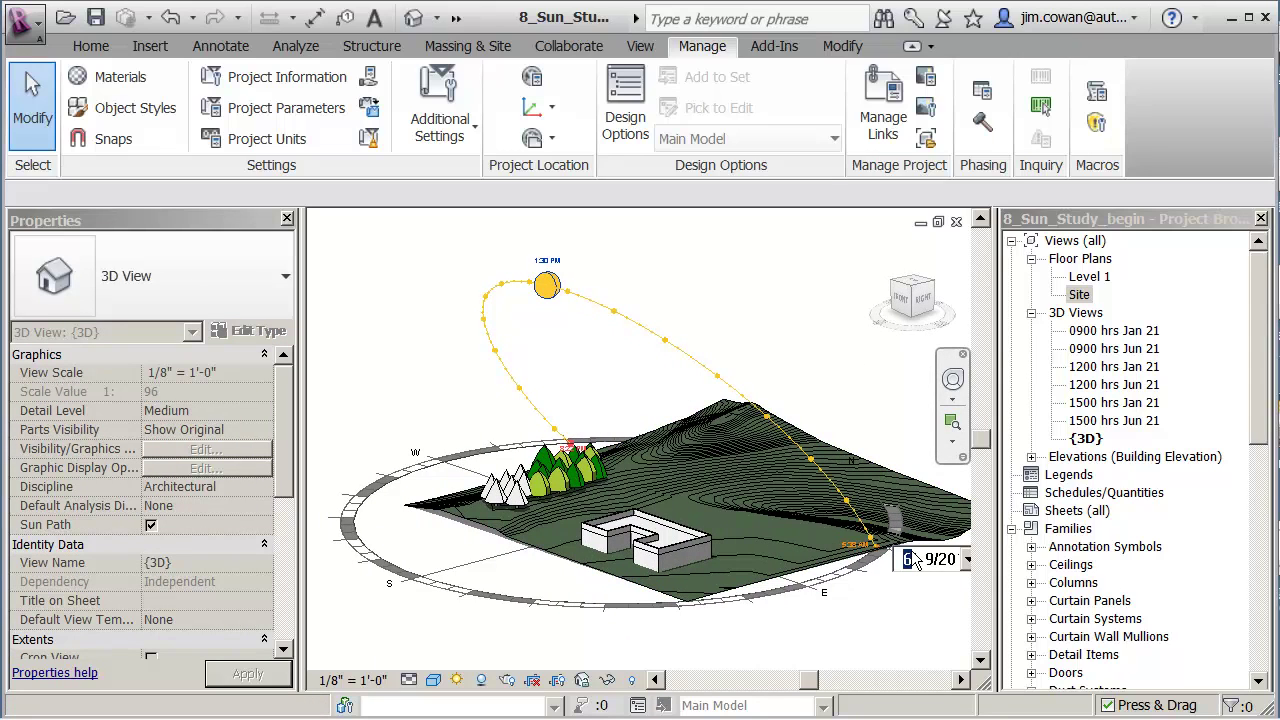
click(966, 561)
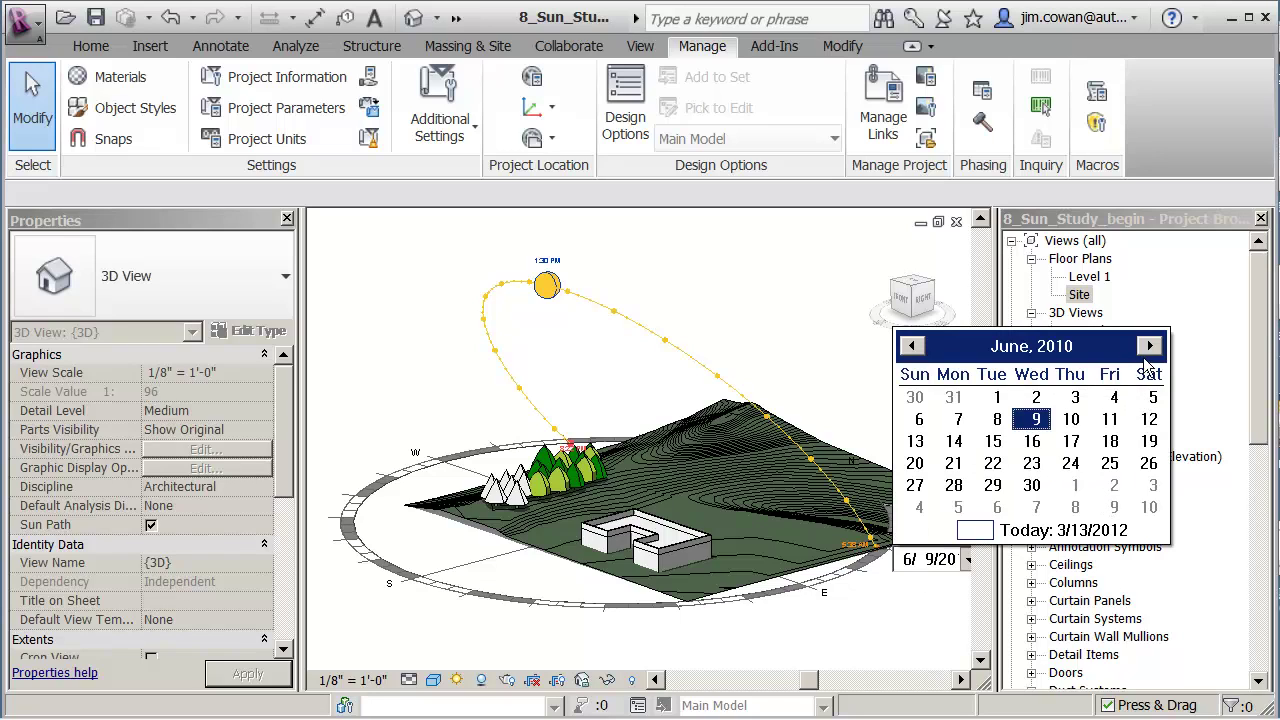
click(952, 465)
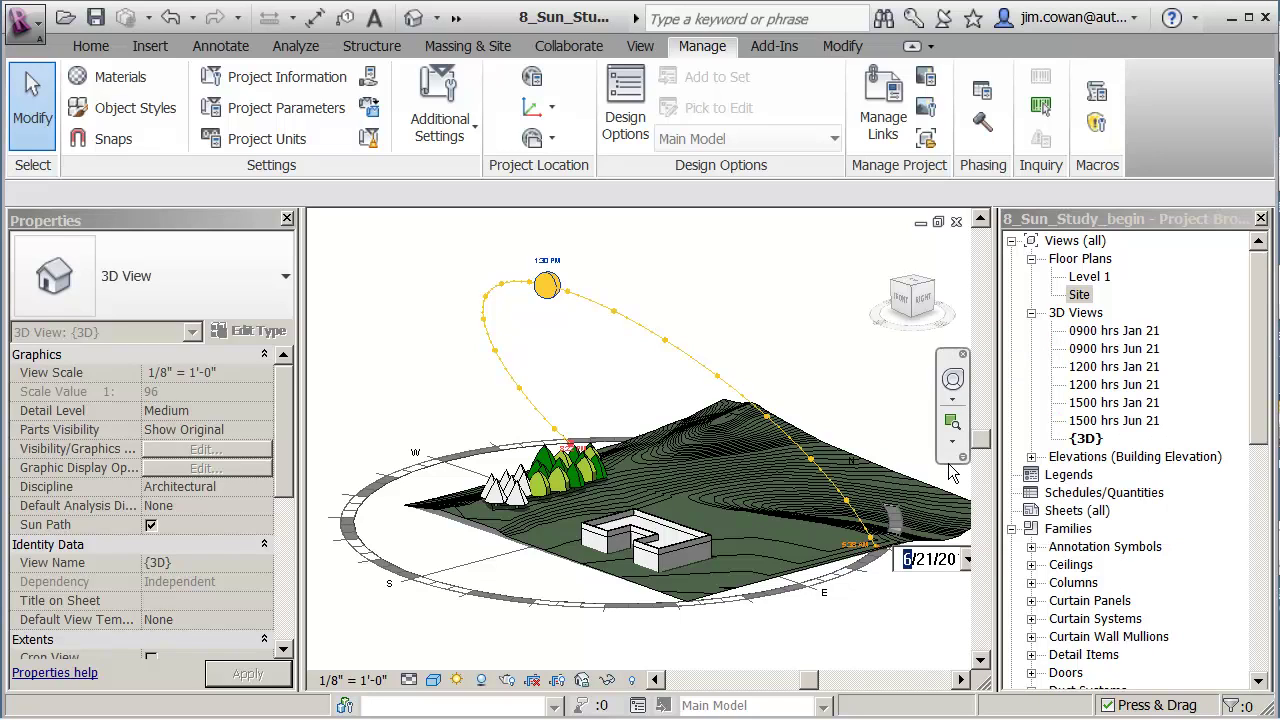
- Enter 4:00 PM as the sun's time of day
click(556, 266)
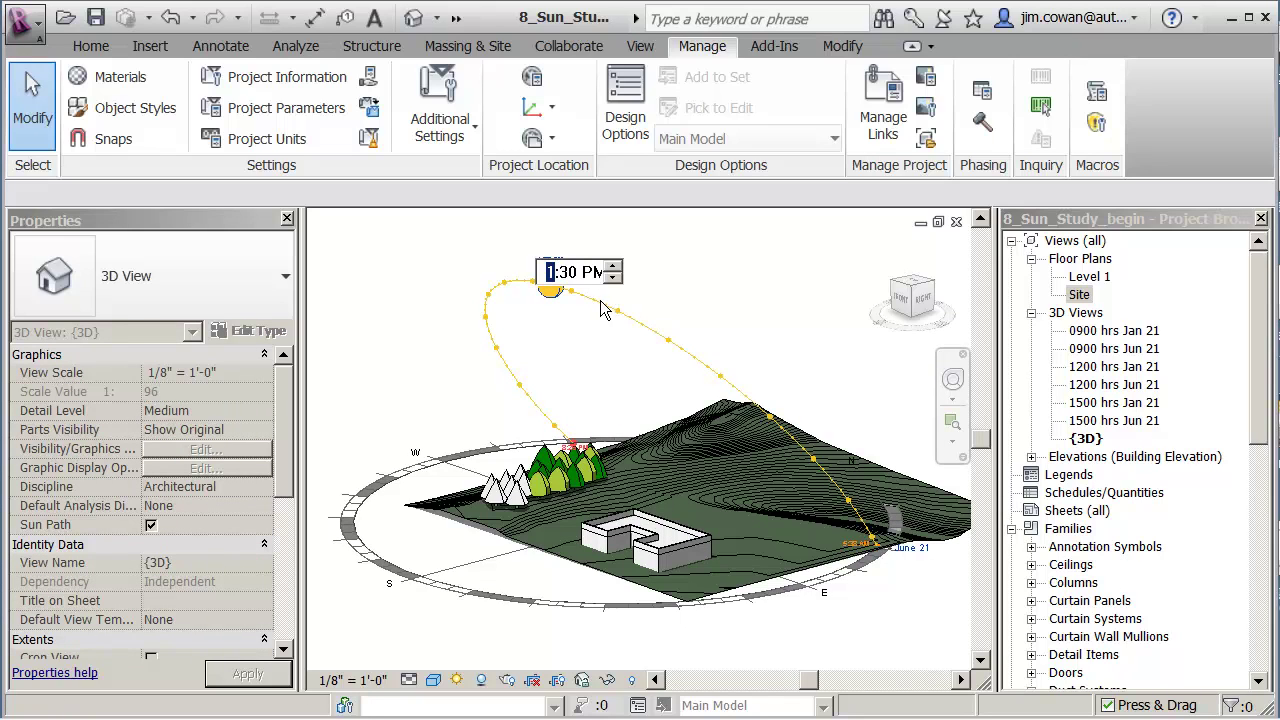
click(613, 267)
click(576, 281)
text(00)
click(552, 279)
text(4)
- Commit the 4:00 PM sun time and orbit to inspect the long afternoon shadows
key(Return)
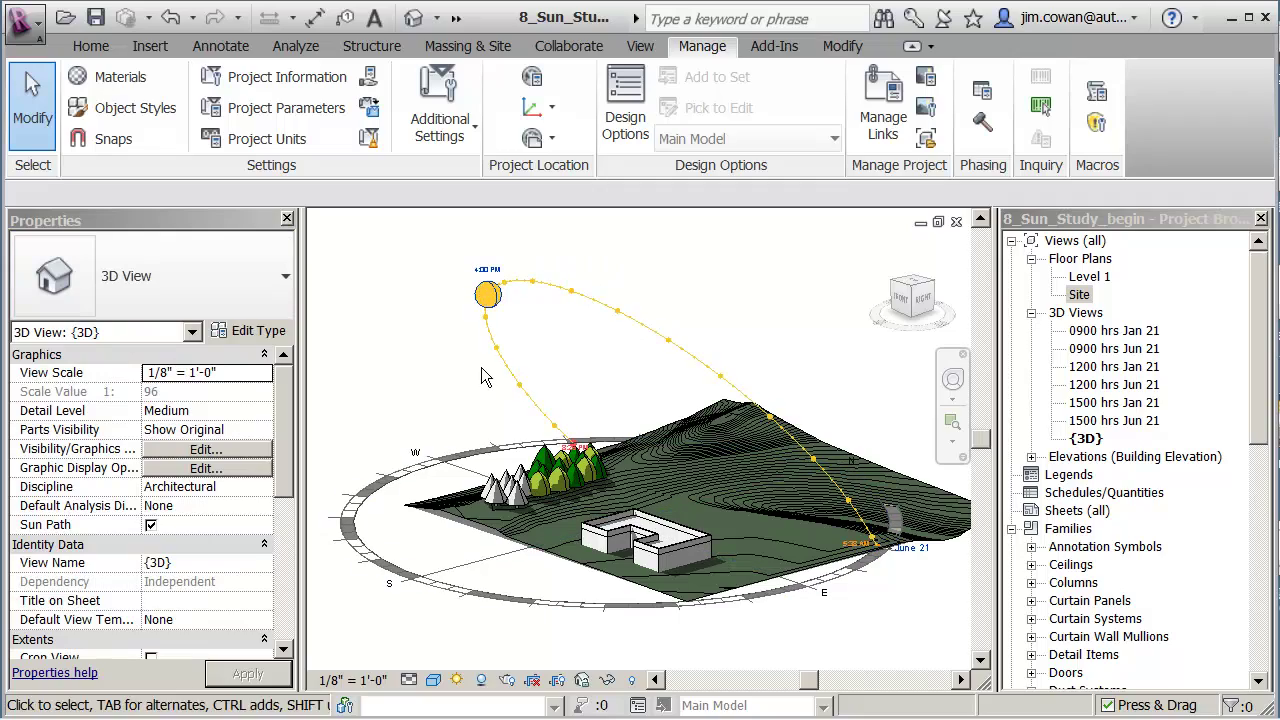
shift+middle_drag(481, 367, 585, 480)
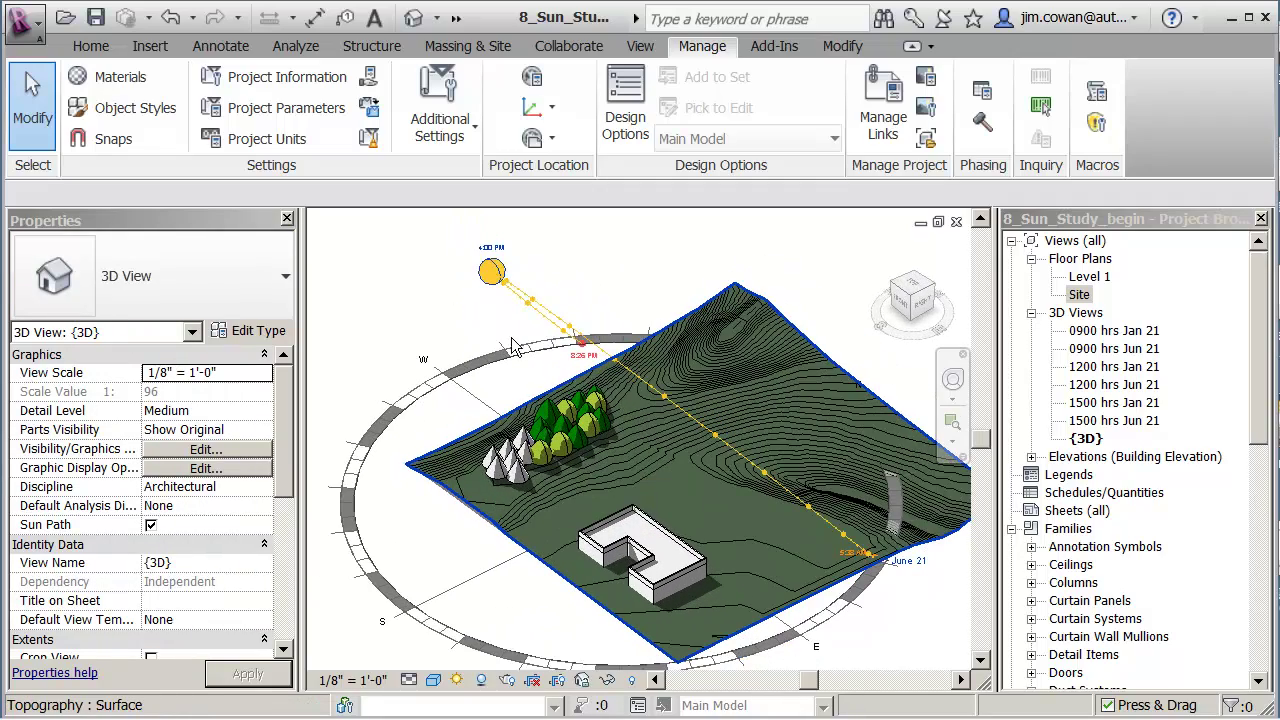